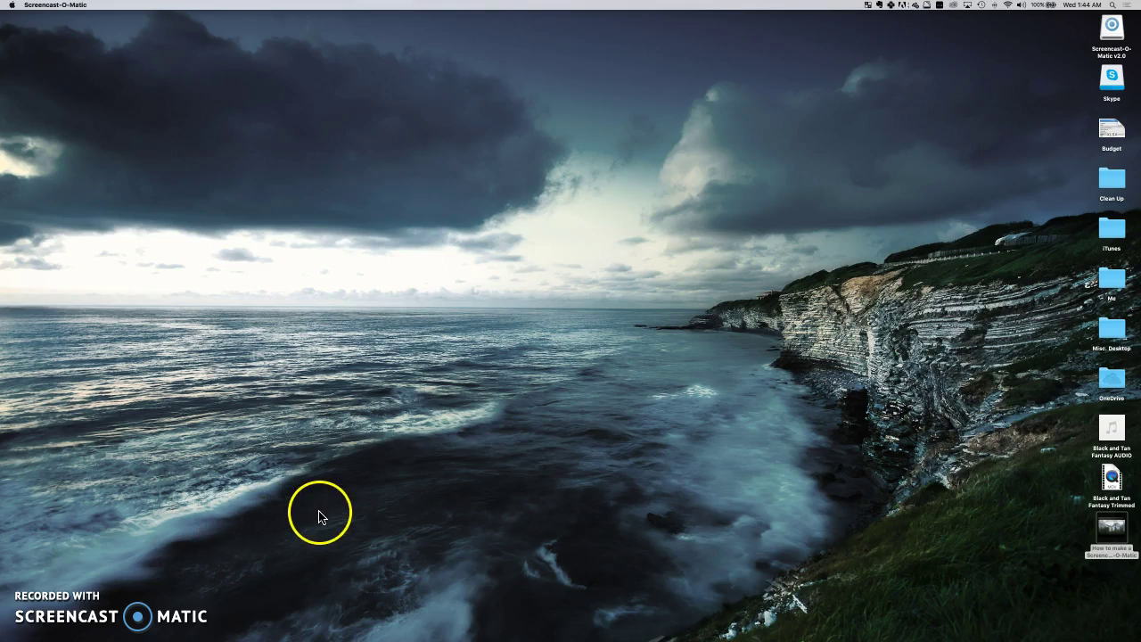
# Step: Switch to Spreaker Studio, try the microphone volume at maximum, and set it to roughly three quarters
pyautogui.hotkey('ctrl', 'Right')
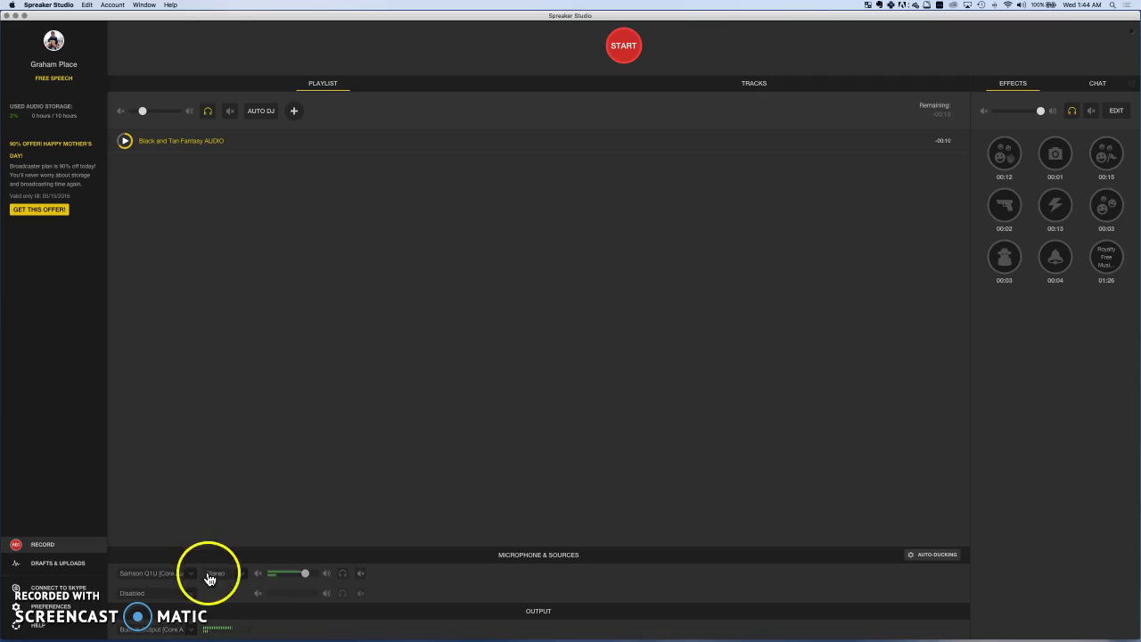
pyautogui.moveTo(306, 576); pyautogui.dragTo(332, 578)
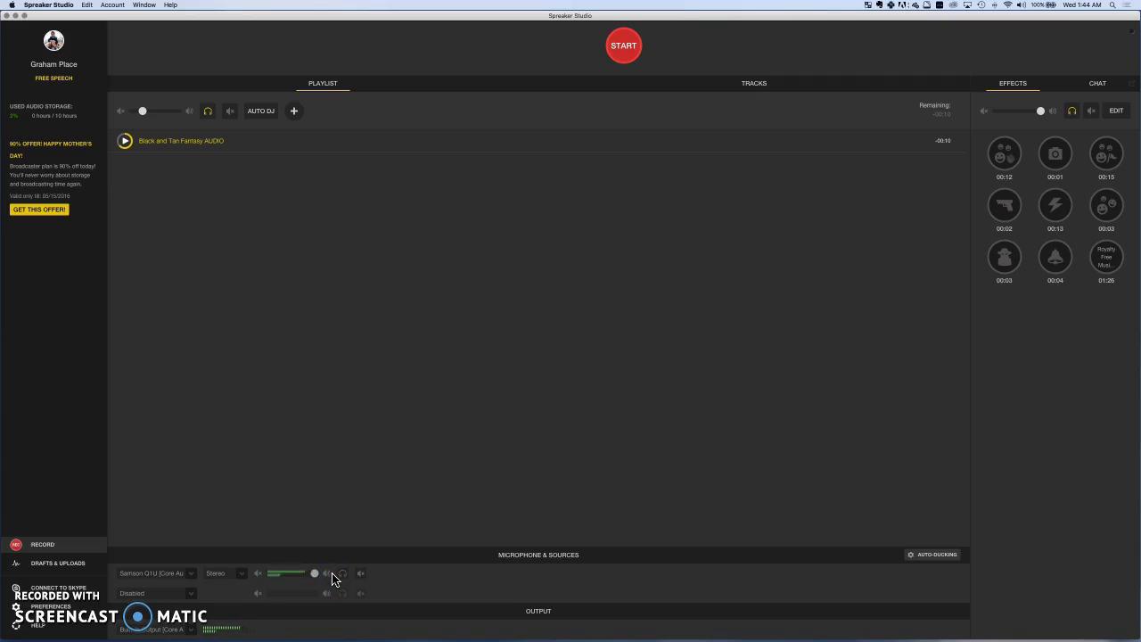
pyautogui.moveTo(312, 577)
pyautogui.mouseDown()
pyautogui.moveTo(258, 576)
pyautogui.moveTo(302, 578)
pyautogui.mouseUp()
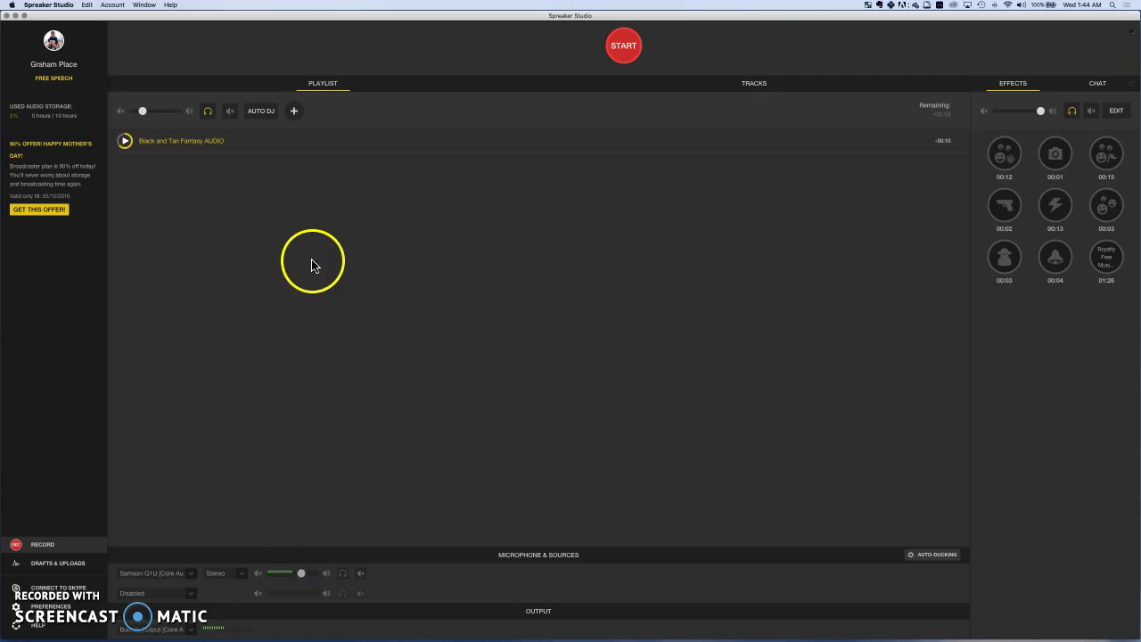
# Step: Record a test draft while varying the microphone volume from low through medium to maximum, and play the draft back
pyautogui.click(624, 45)
pyautogui.click(613, 141)
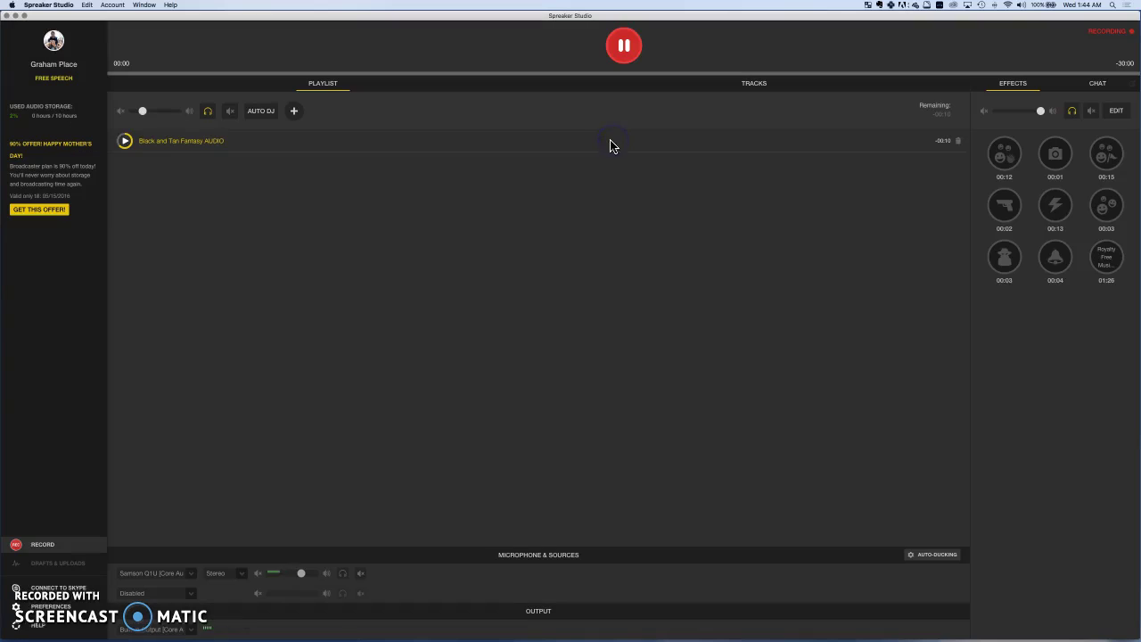
pyautogui.moveTo(301, 575)
pyautogui.mouseDown()
pyautogui.moveTo(265, 580)
pyautogui.moveTo(282, 572)
pyautogui.mouseUp()
pyautogui.moveTo(281, 577); pyautogui.dragTo(305, 578)
pyautogui.moveTo(304, 578); pyautogui.dragTo(326, 578)
pyautogui.click(627, 56)
pyautogui.click(591, 52)
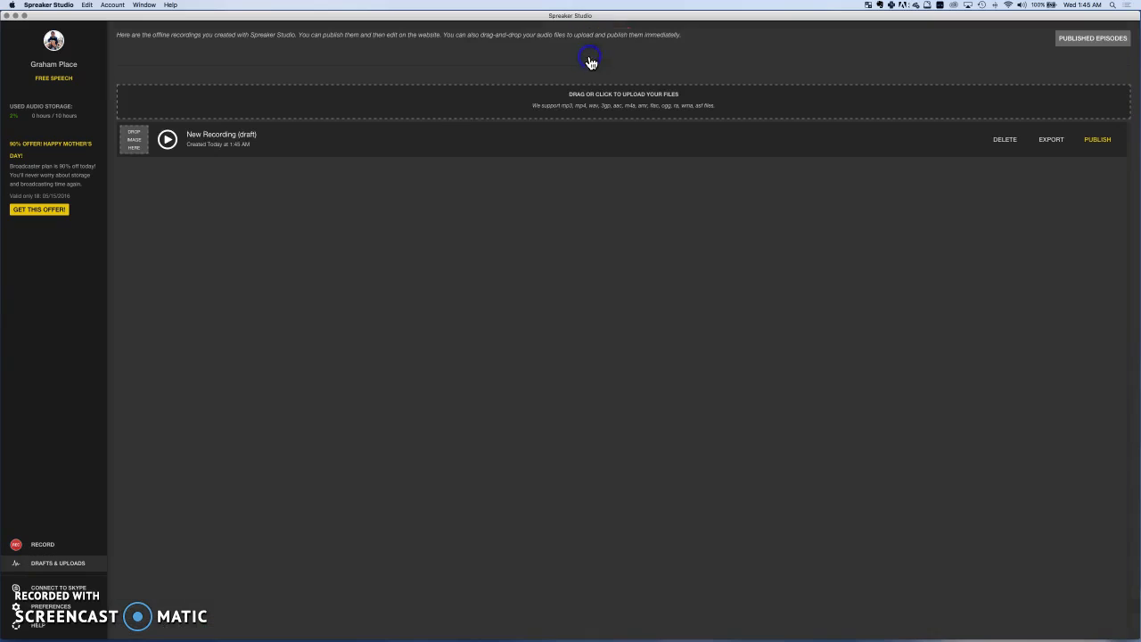
pyautogui.click(170, 143)
# Step: Return to the recording view and set the microphone volume to roughly three quarters
pyautogui.click(46, 545)
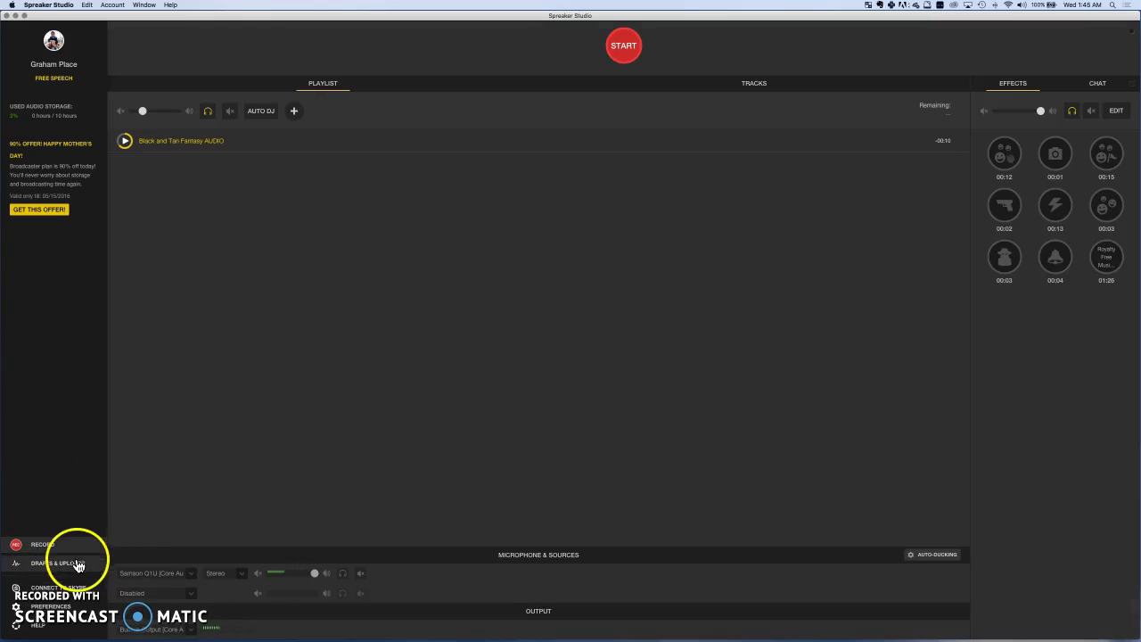
pyautogui.moveTo(311, 582)
pyautogui.mouseDown()
pyautogui.moveTo(321, 580)
pyautogui.moveTo(302, 581)
pyautogui.mouseUp()
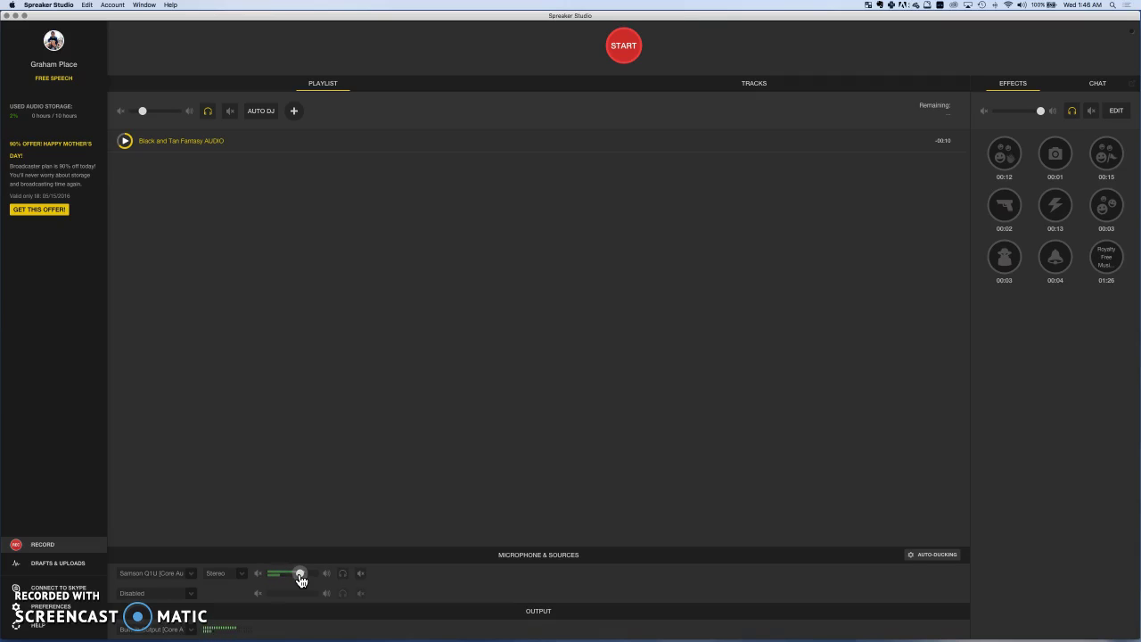
pyautogui.moveTo(301, 580)
pyautogui.mouseDown()
pyautogui.moveTo(300, 591)
pyautogui.moveTo(288, 563)
pyautogui.moveTo(318, 583)
pyautogui.mouseUp()
# Step: Start a new recording and play the Black and Tan Fantasy AUDIO track at the current low playlist volume
pyautogui.moveTo(152, 142)
pyautogui.click(624, 46)
pyautogui.click(627, 126)
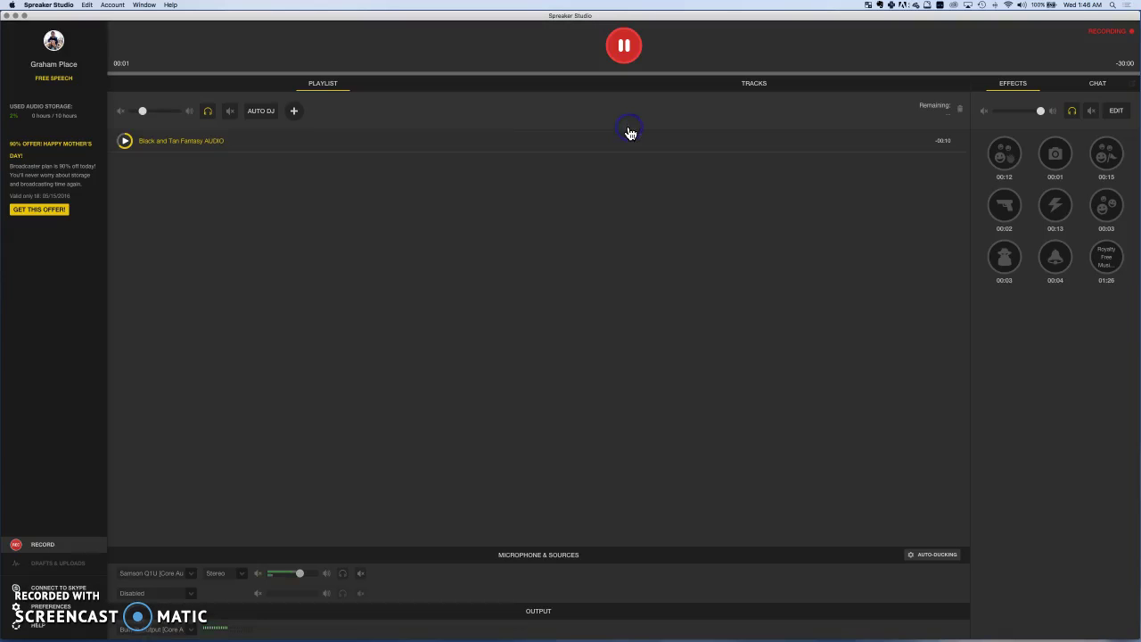
pyautogui.click(260, 151)
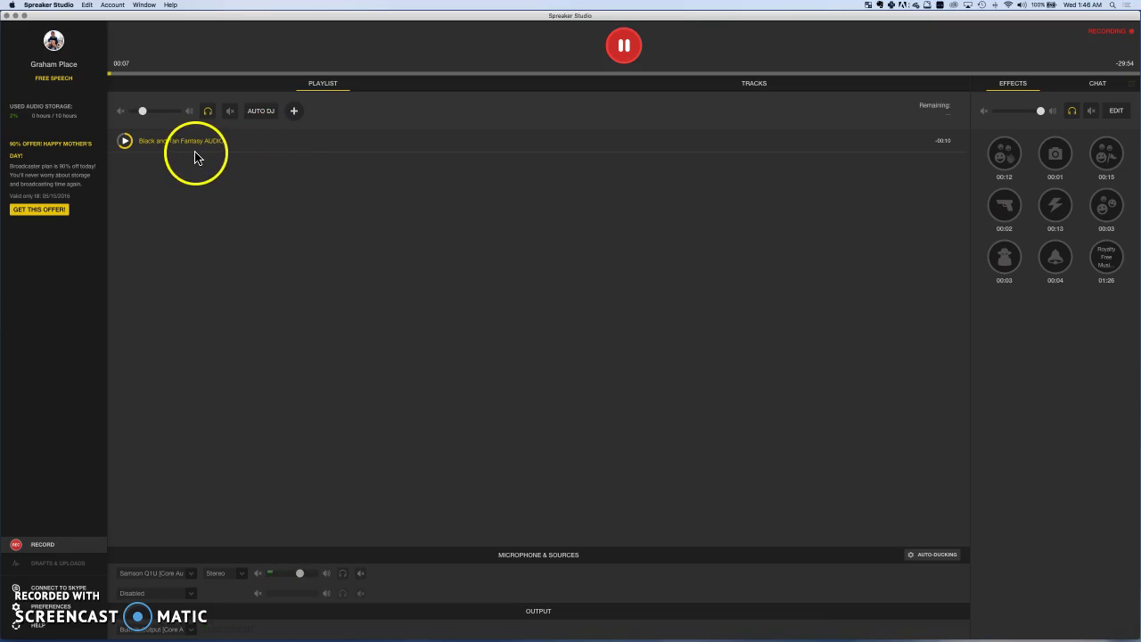
pyautogui.click(126, 141)
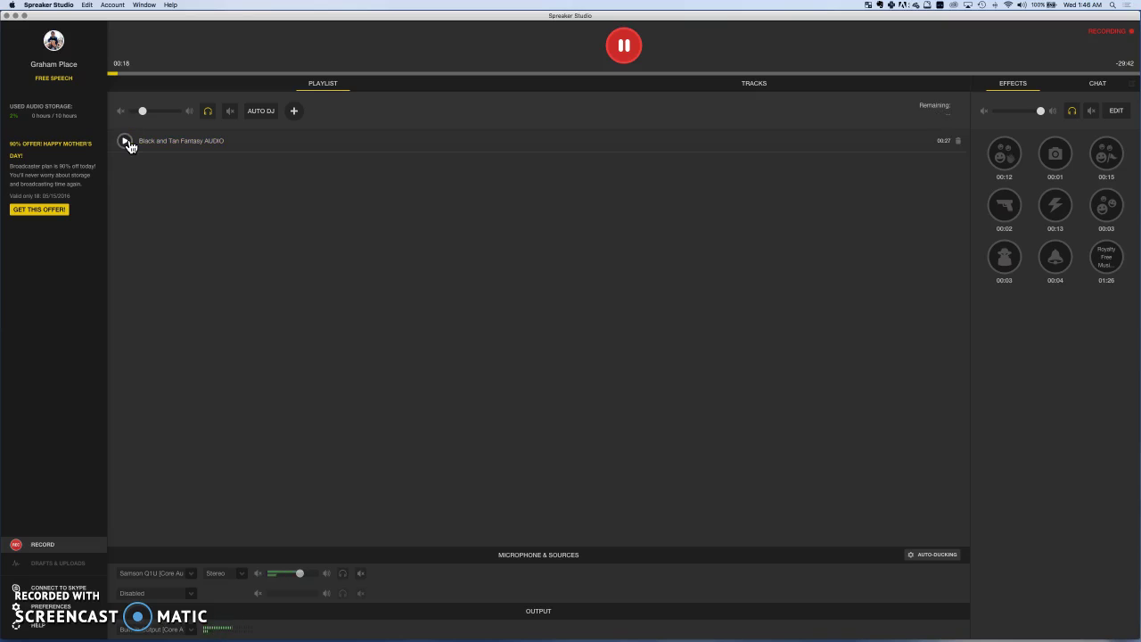
# Step: Raise the playlist volume in stages to maximum, playing the track briefly at each level, and end the recording
pyautogui.moveTo(142, 112); pyautogui.dragTo(158, 116)
pyautogui.click(136, 134)
pyautogui.click(158, 191)
pyautogui.click(125, 143)
pyautogui.moveTo(153, 110); pyautogui.dragTo(168, 116)
pyautogui.click(125, 141)
pyautogui.click(124, 141)
pyautogui.moveTo(166, 110); pyautogui.dragTo(198, 112)
pyautogui.click(125, 141)
pyautogui.click(126, 142)
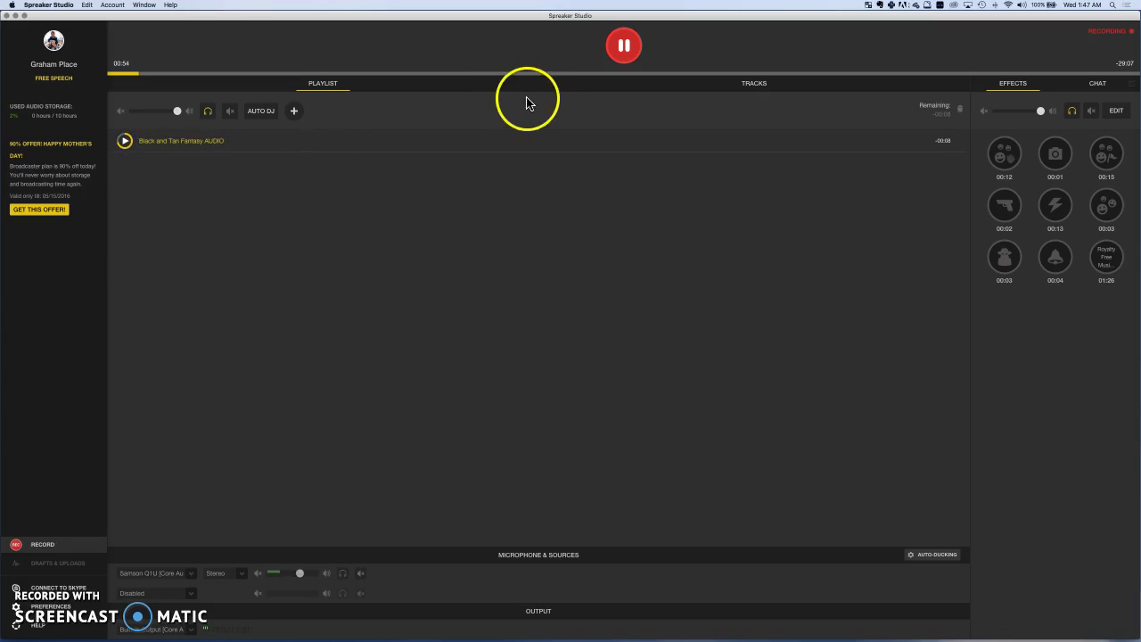
pyautogui.click(626, 45)
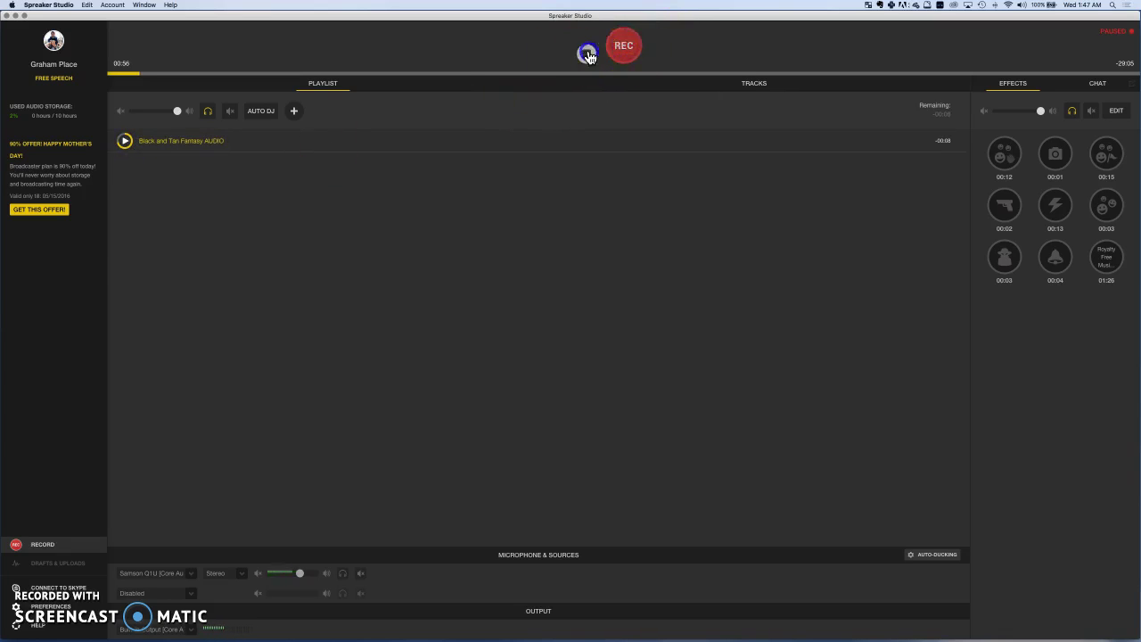
pyautogui.click(587, 55)
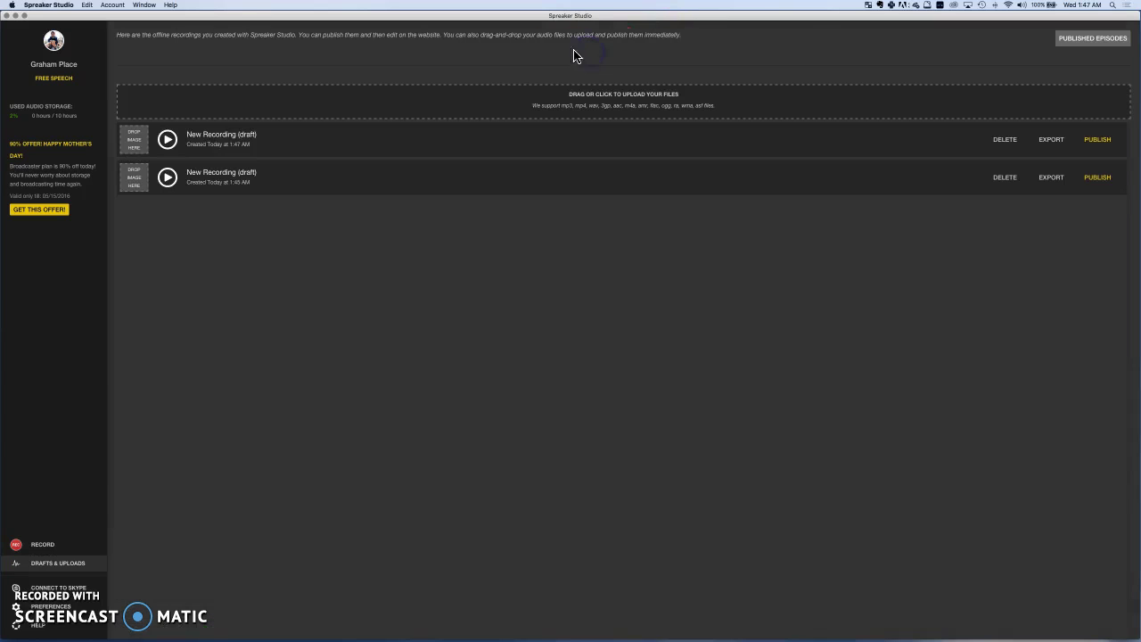
# Step: Play back the newest draft, skip ahead past its middle to compare the music levels, and pause it
pyautogui.click(167, 142)
pyautogui.click(168, 143)
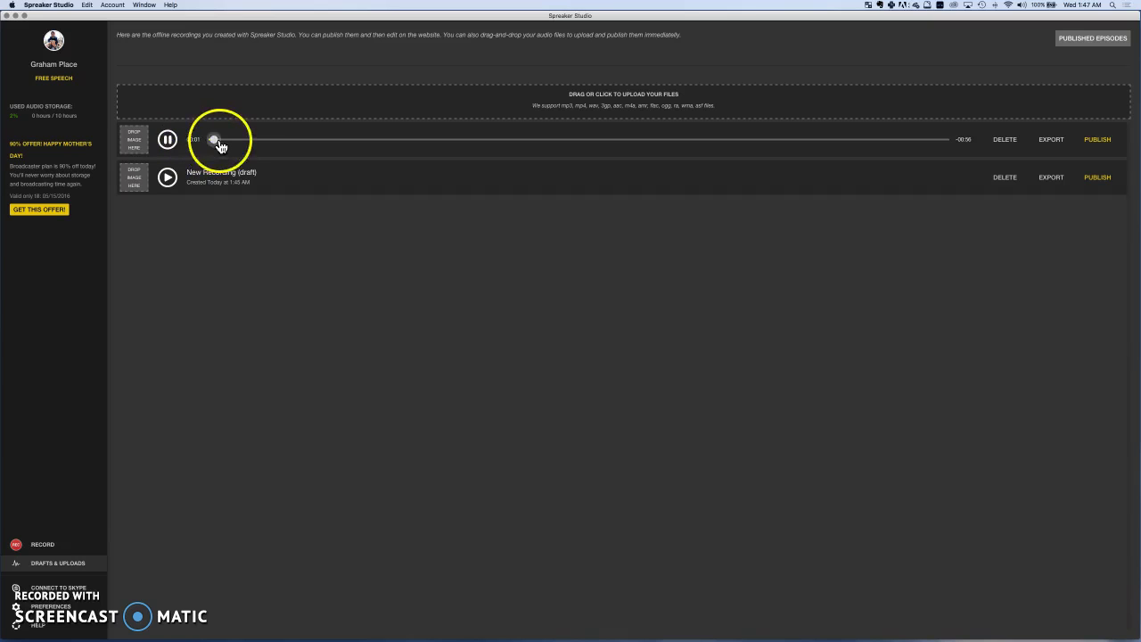
pyautogui.click(680, 140)
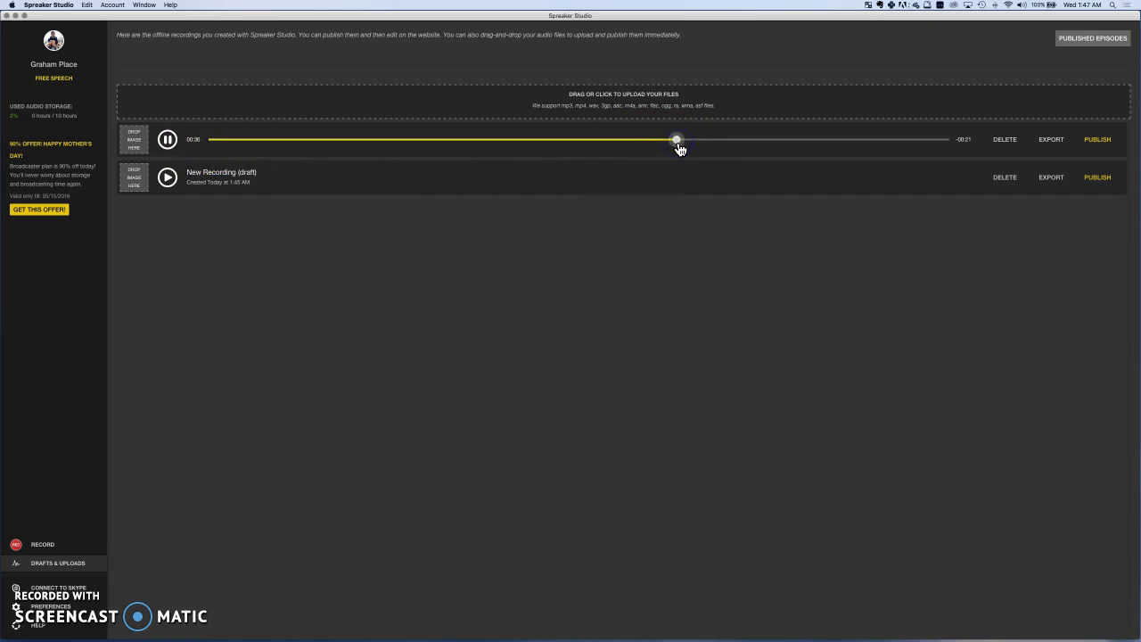
pyautogui.click(730, 141)
pyautogui.click(177, 146)
pyautogui.click(214, 154)
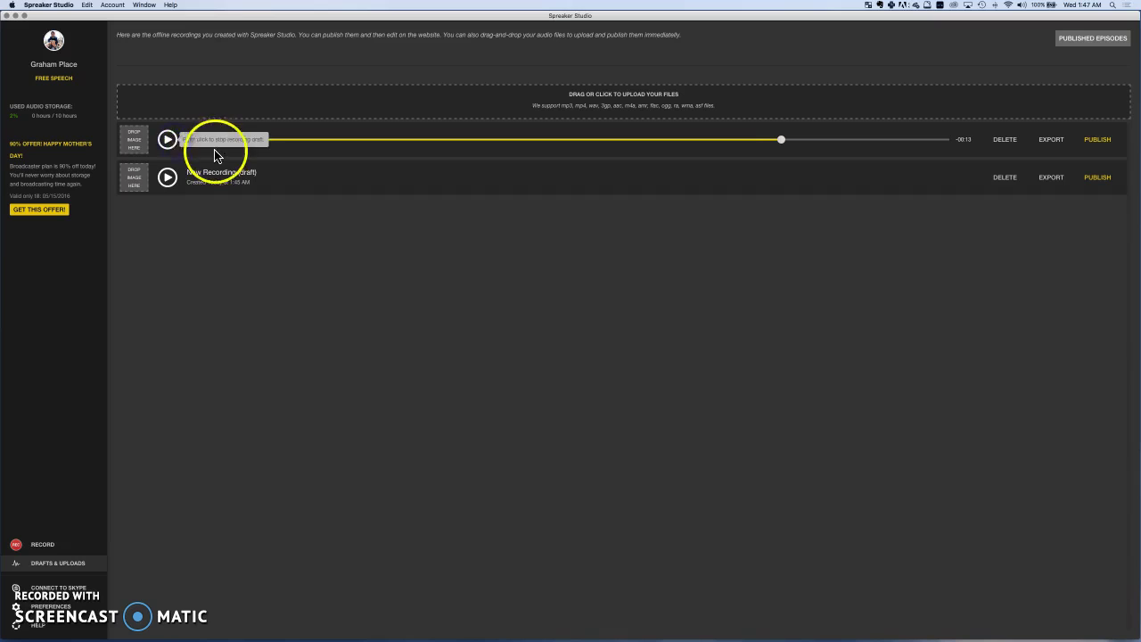
# Step: Return to the recording view and lower the playlist volume to roughly three quarters
pyautogui.click(59, 546)
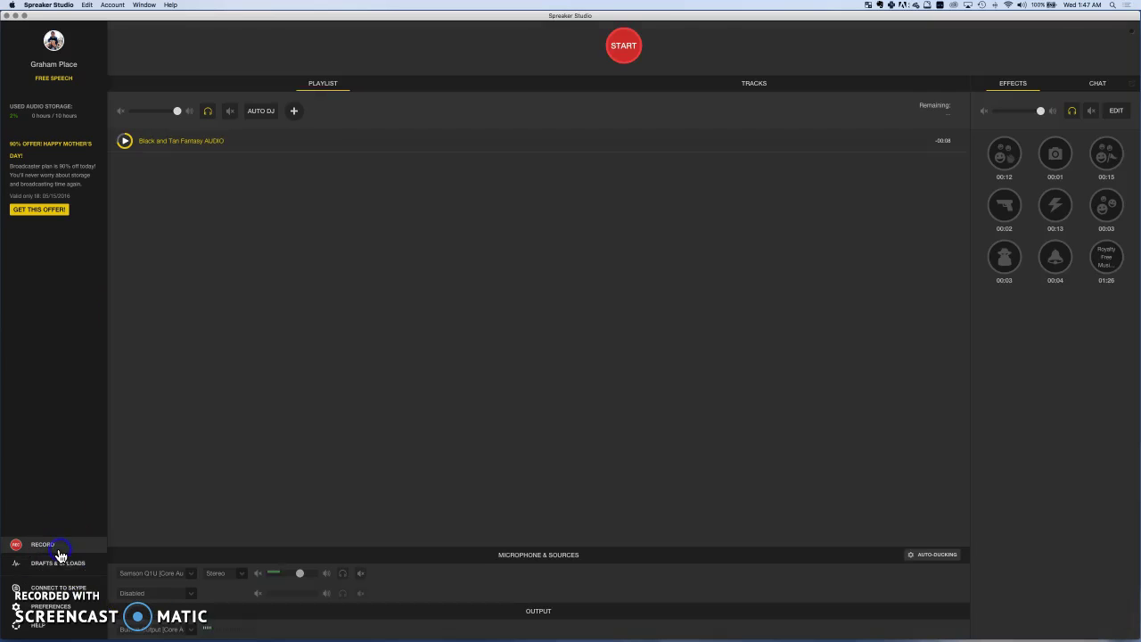
pyautogui.click(179, 112)
pyautogui.moveTo(179, 121); pyautogui.dragTo(167, 120)
pyautogui.click(246, 257)
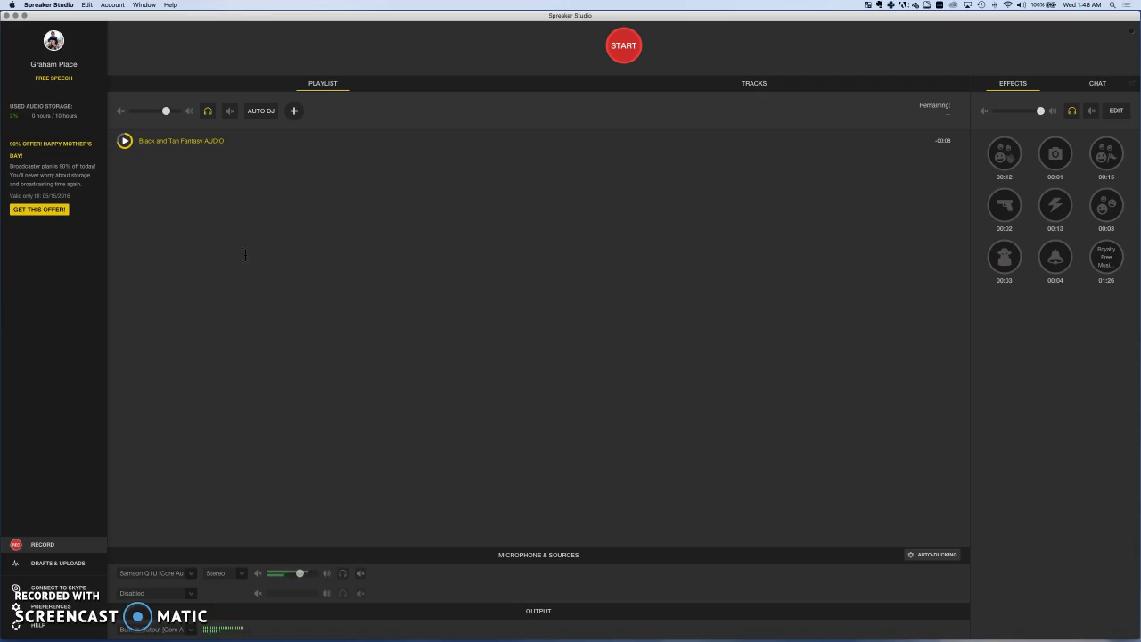